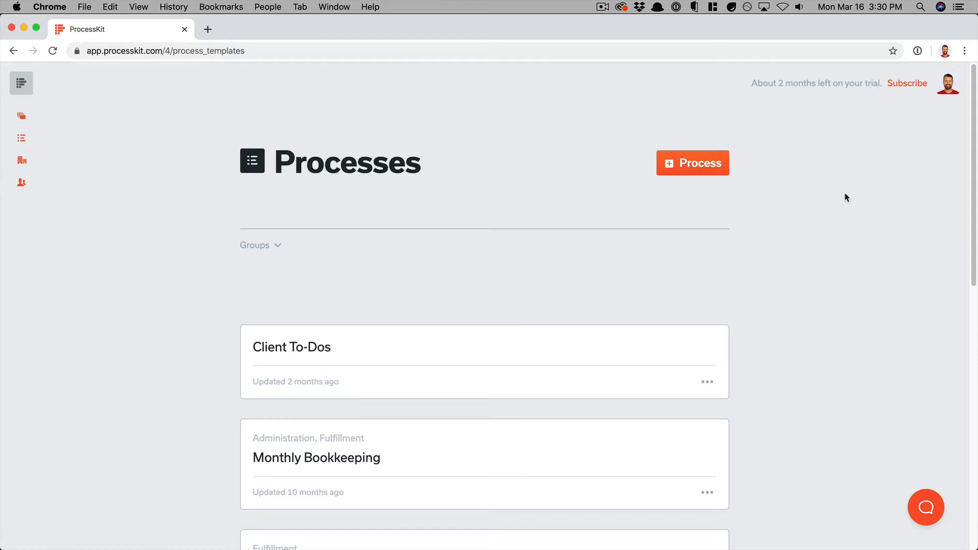
# Scroll down the Processes list and open the New Customer Onboarding template.
pyautogui.scroll(-1, 708, 282)
pyautogui.scroll(-5, 707, 283)
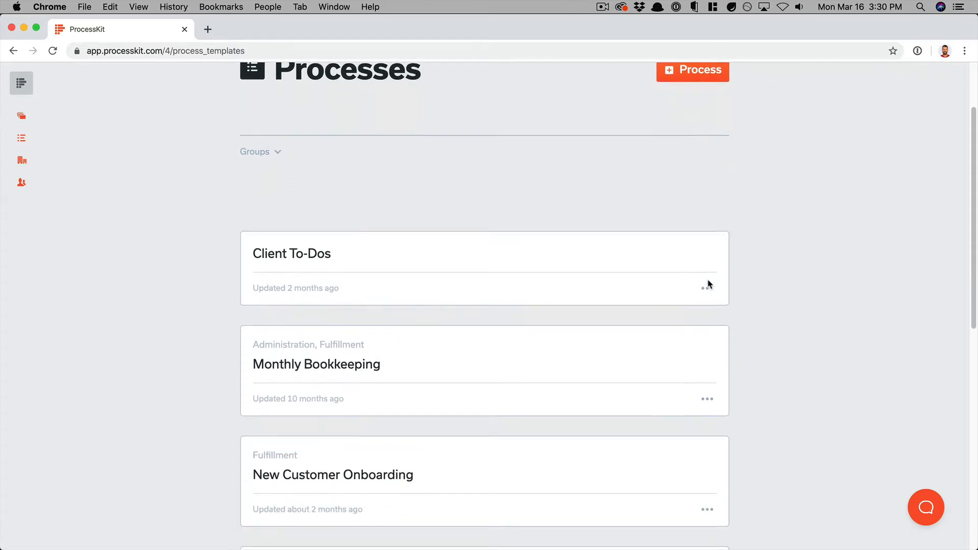
pyautogui.click(467, 431)
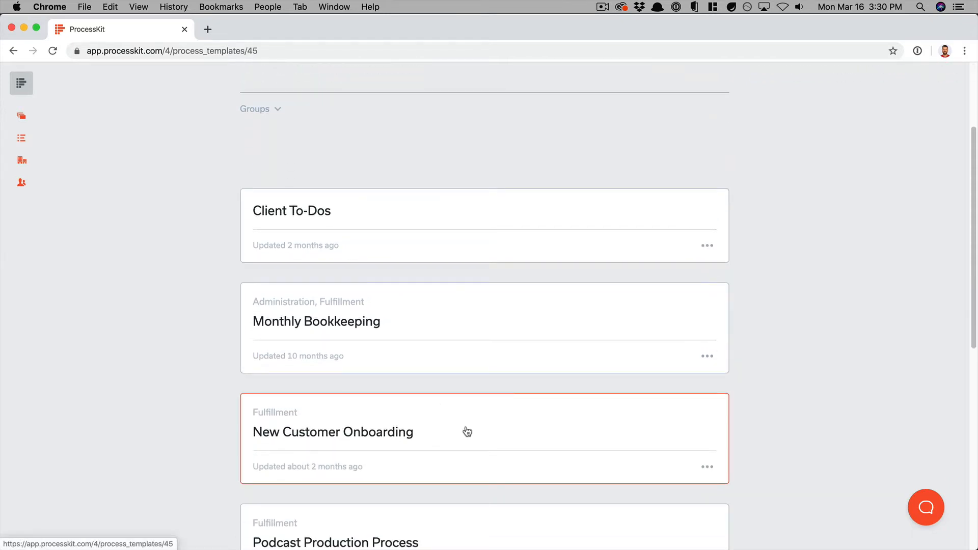
# Expand step 7 Complete onboarding and start adding a completion action in its actions panel.
pyautogui.scroll(-1, 724, 266)
pyautogui.scroll(-12, 725, 267)
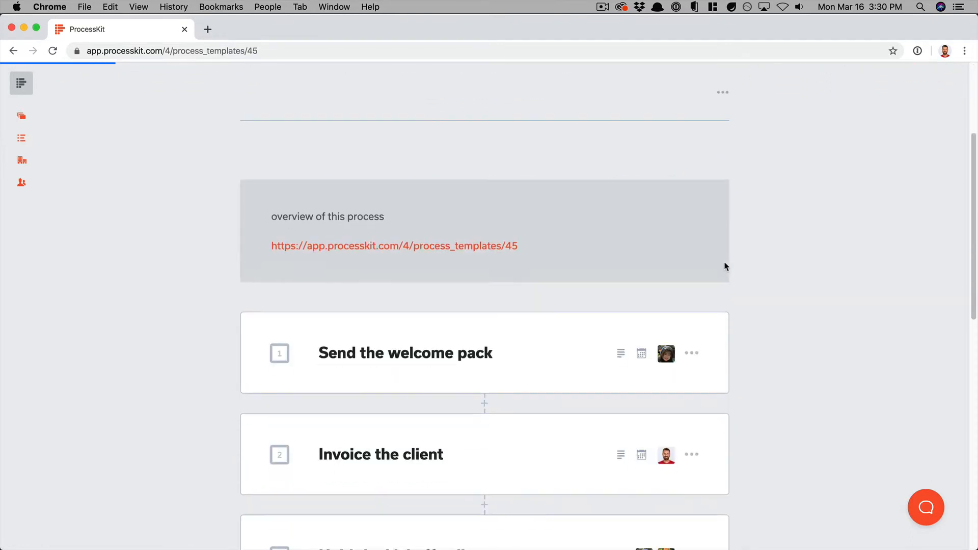
pyautogui.scroll(-10, 725, 267)
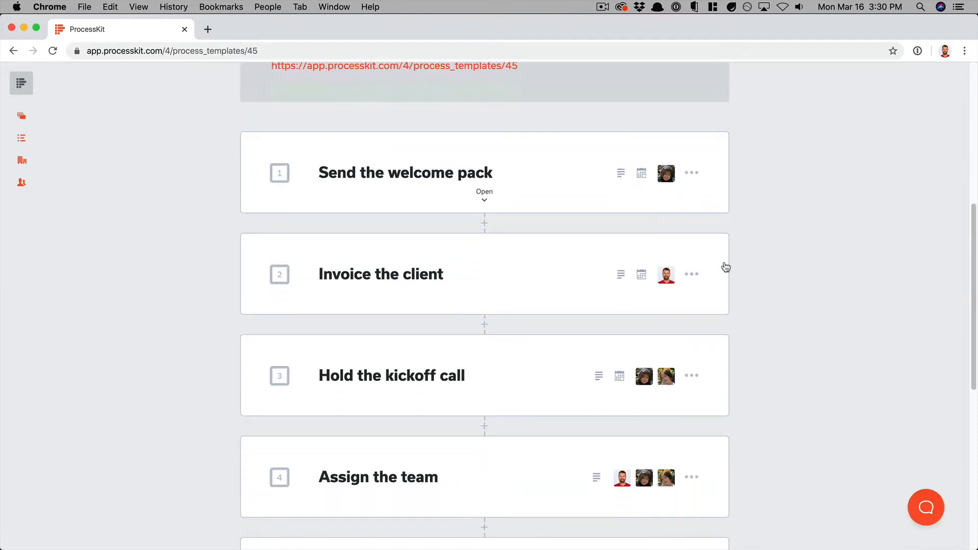
pyautogui.scroll(-8, 726, 267)
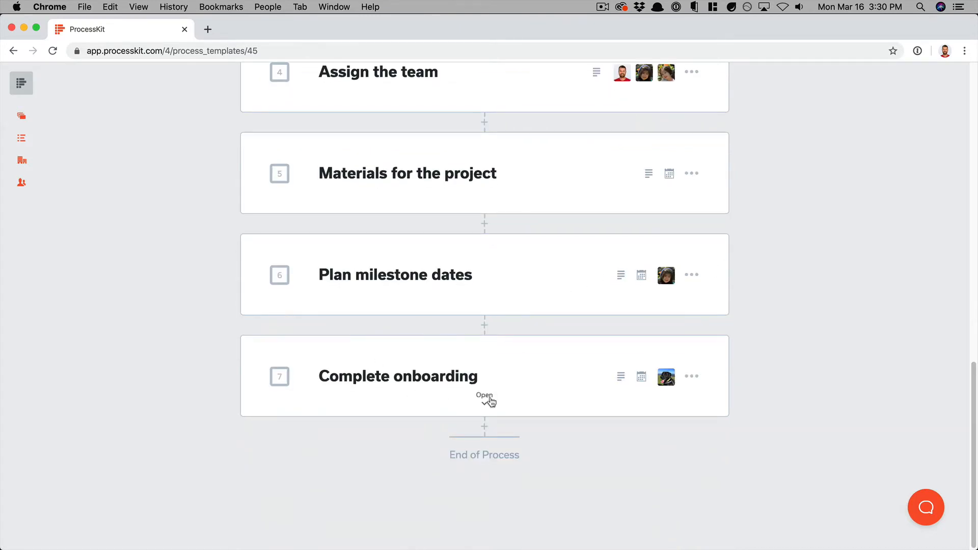
pyautogui.click(488, 401)
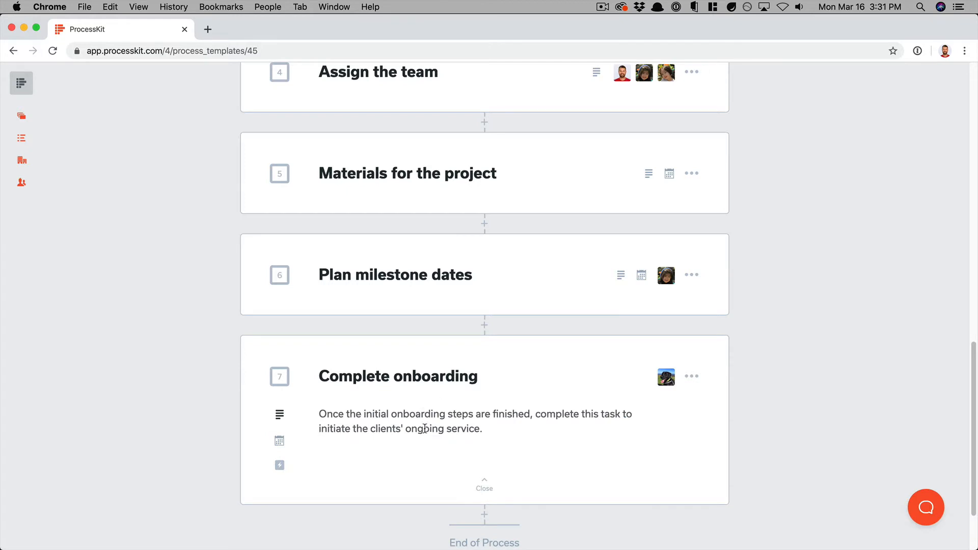
pyautogui.click(280, 470)
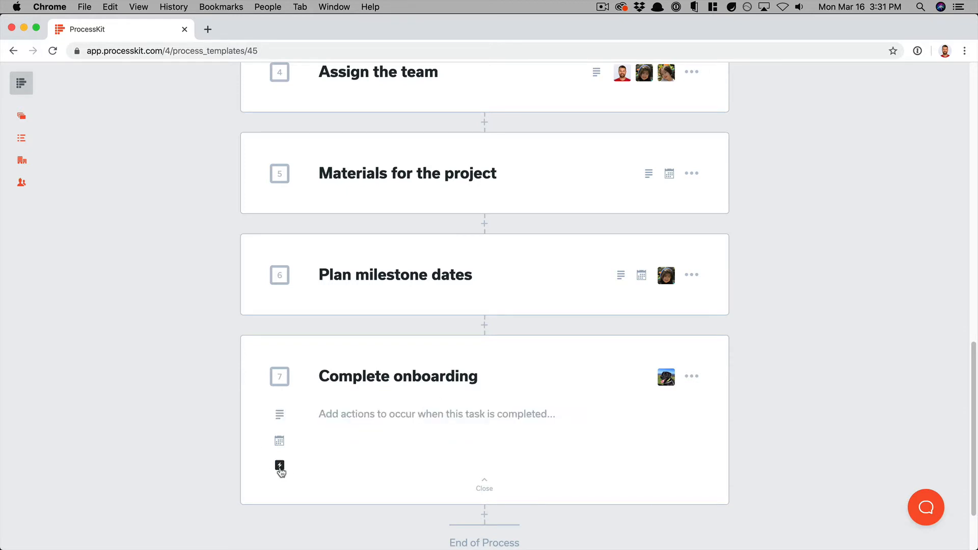
pyautogui.scroll(-2, 427, 428)
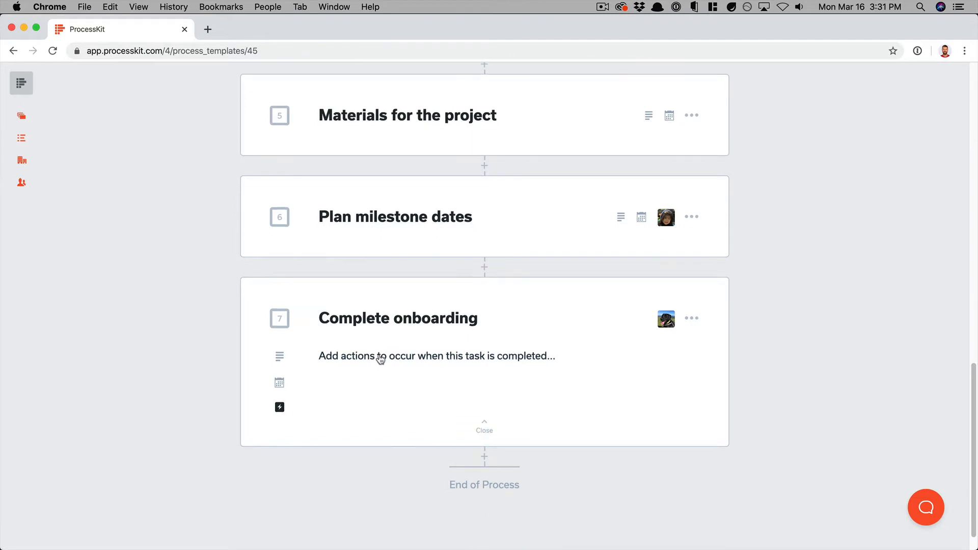
pyautogui.click(385, 357)
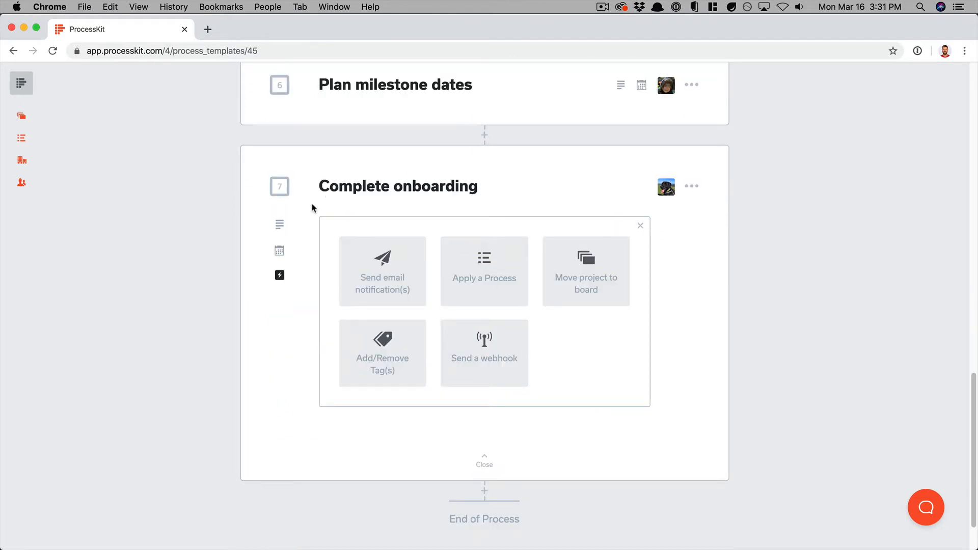
# Choose Send email notification(s) and select two team members as recipients.
pyautogui.click(382, 305)
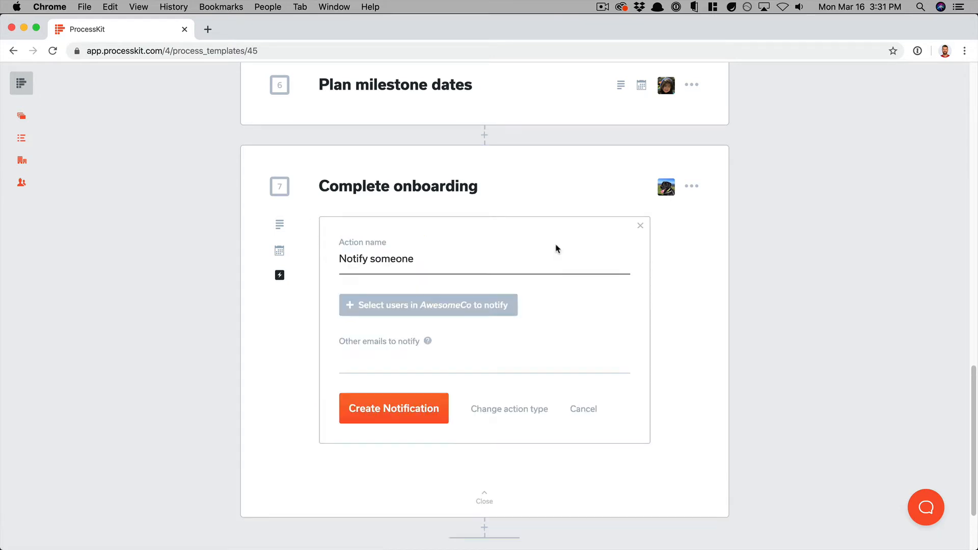
pyautogui.click(429, 271)
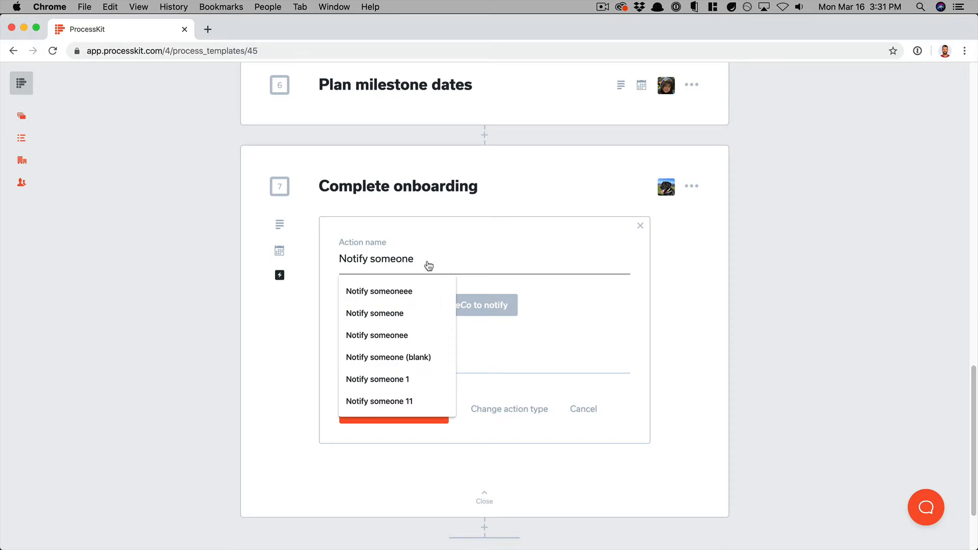
pyautogui.click(574, 293)
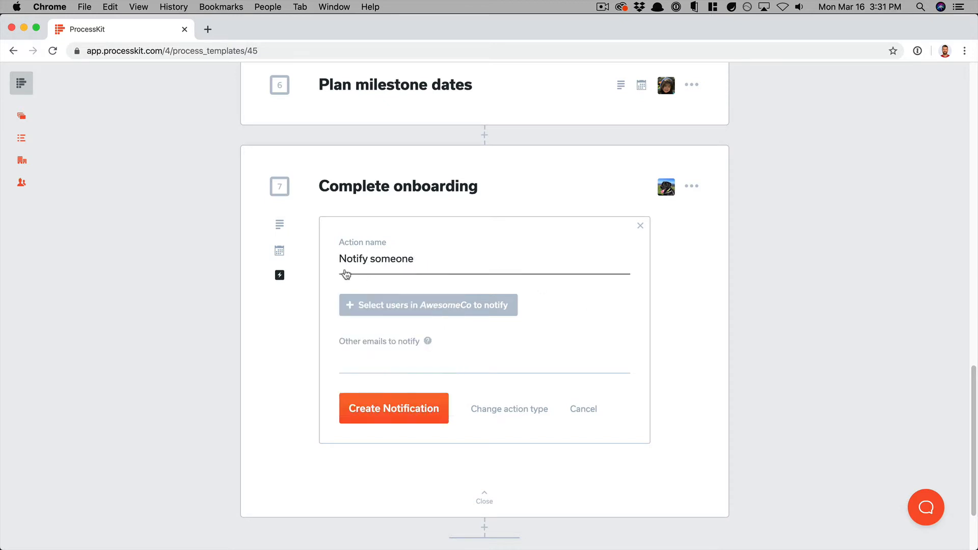
pyautogui.click(435, 306)
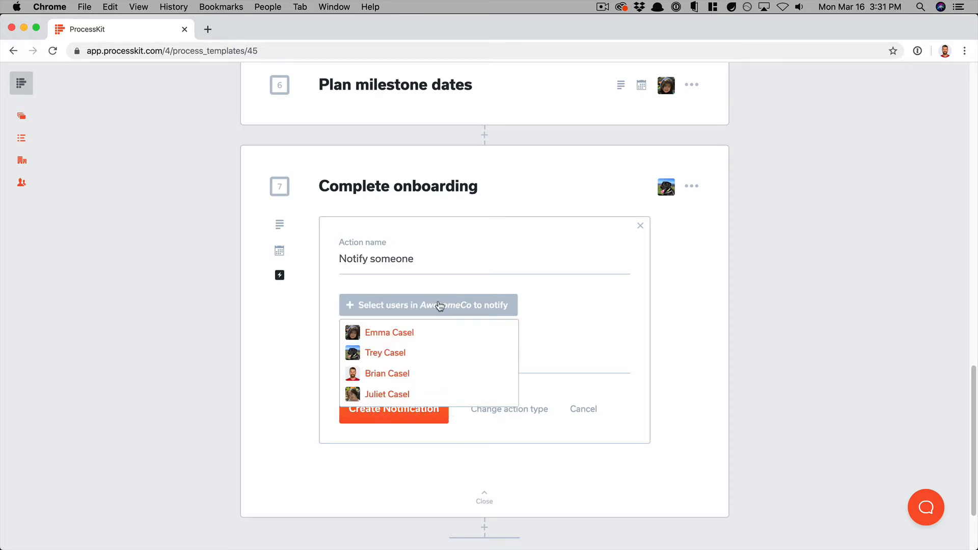
pyautogui.click(447, 338)
pyautogui.click(412, 356)
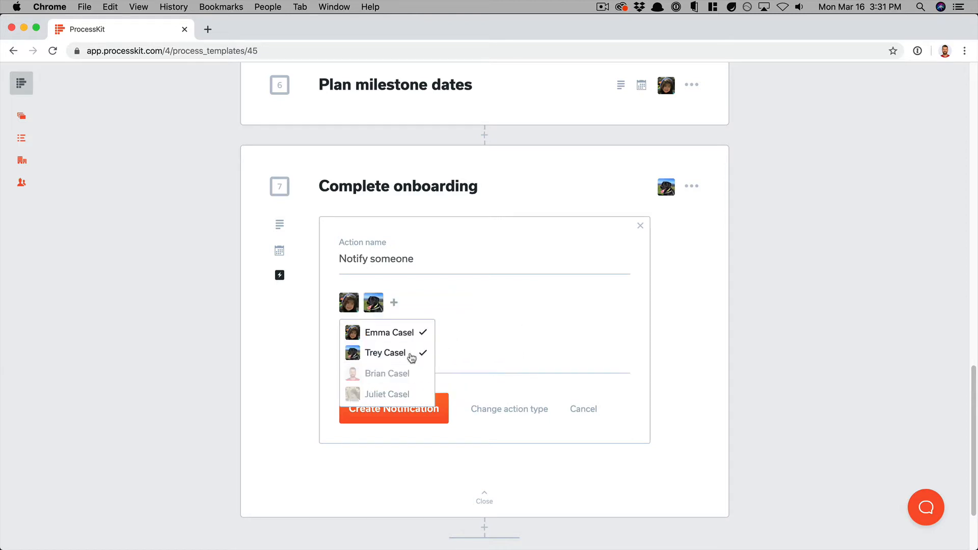
pyautogui.click(532, 328)
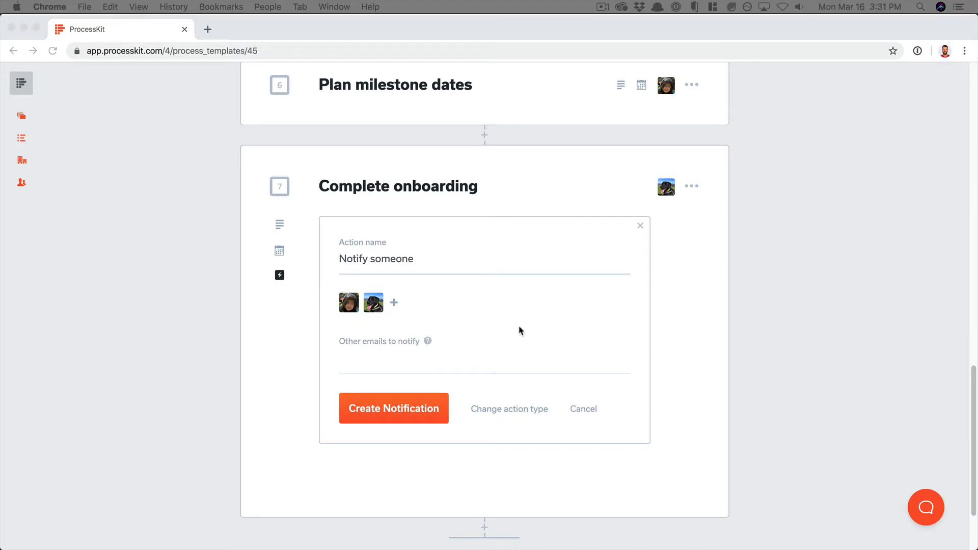
# Add one extra e-mail address to notify and create the notification action.
pyautogui.click(407, 364)
pyautogui.press('super+v')
pyautogui.click(678, 367)
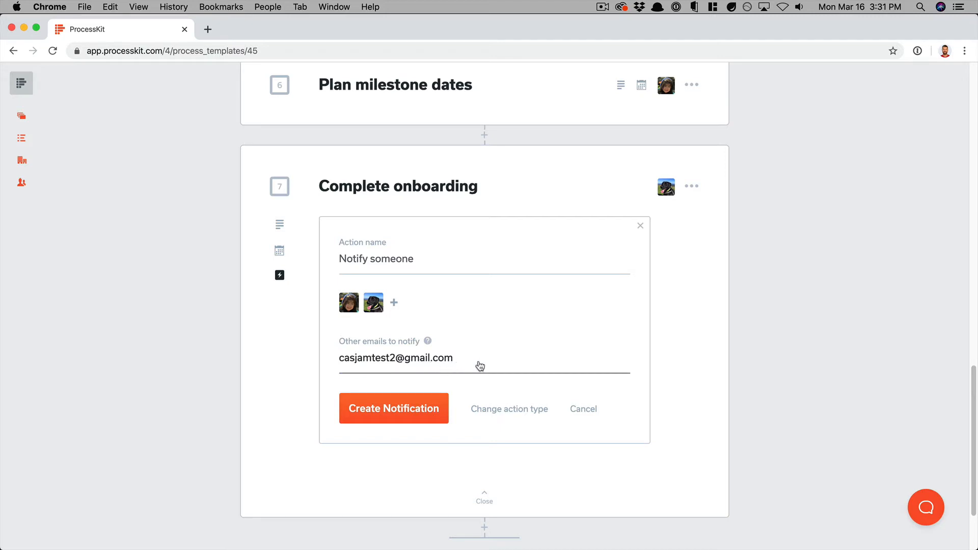
pyautogui.click(399, 408)
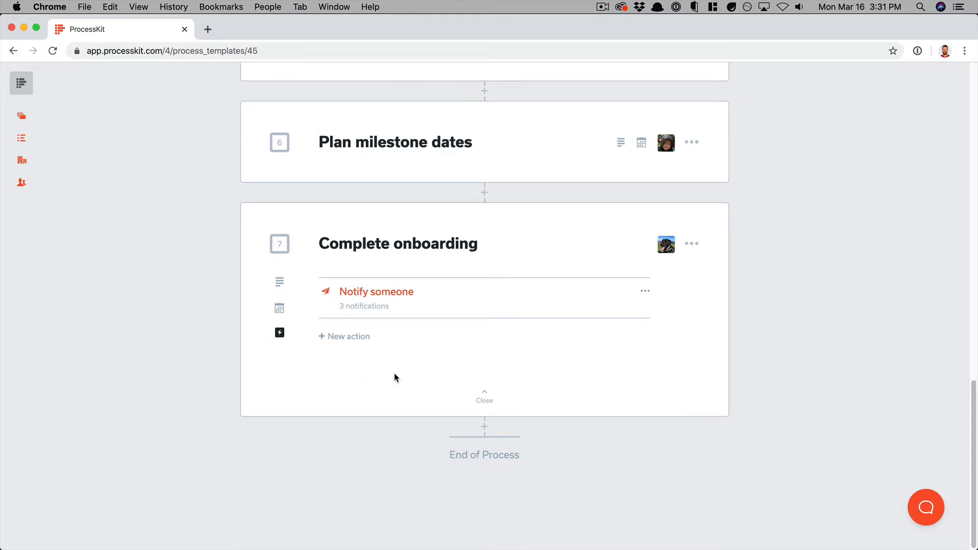
# Add an Apply a Process action that applies the Setup a New Campaign process.
pyautogui.click(346, 336)
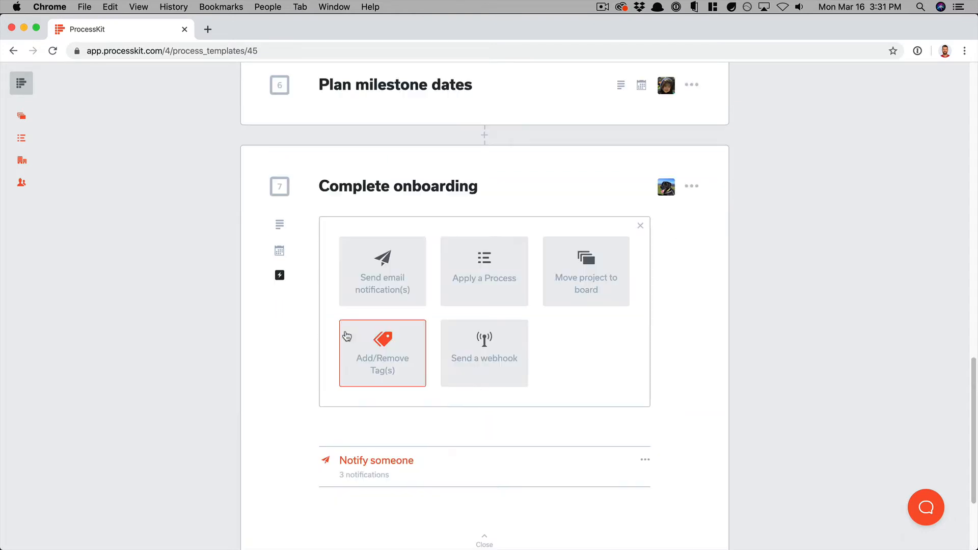
pyautogui.click(467, 296)
pyautogui.click(399, 313)
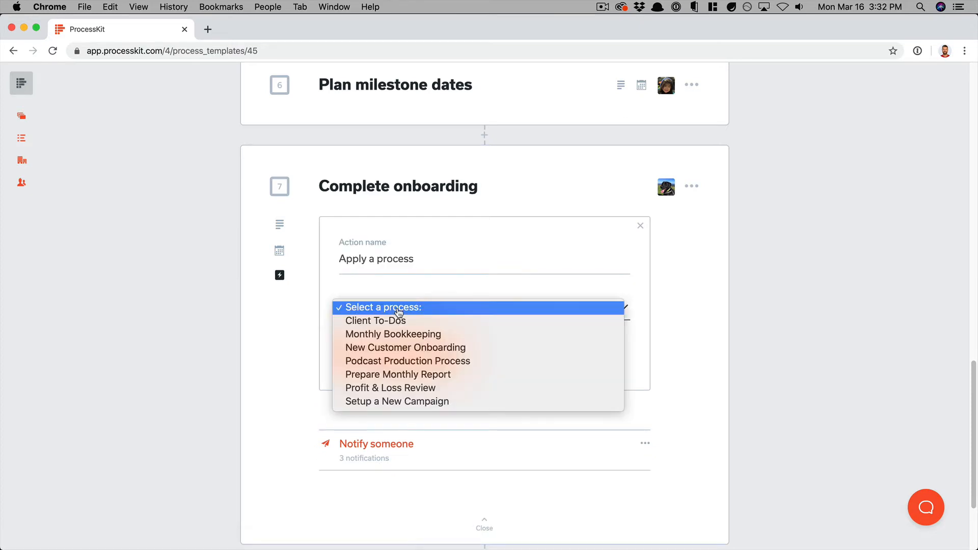
pyautogui.click(381, 402)
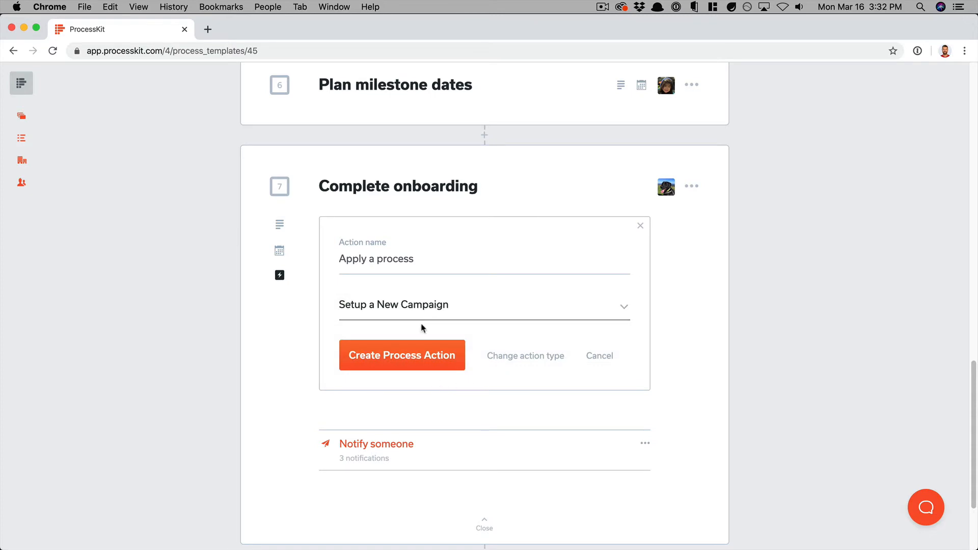
pyautogui.click(429, 356)
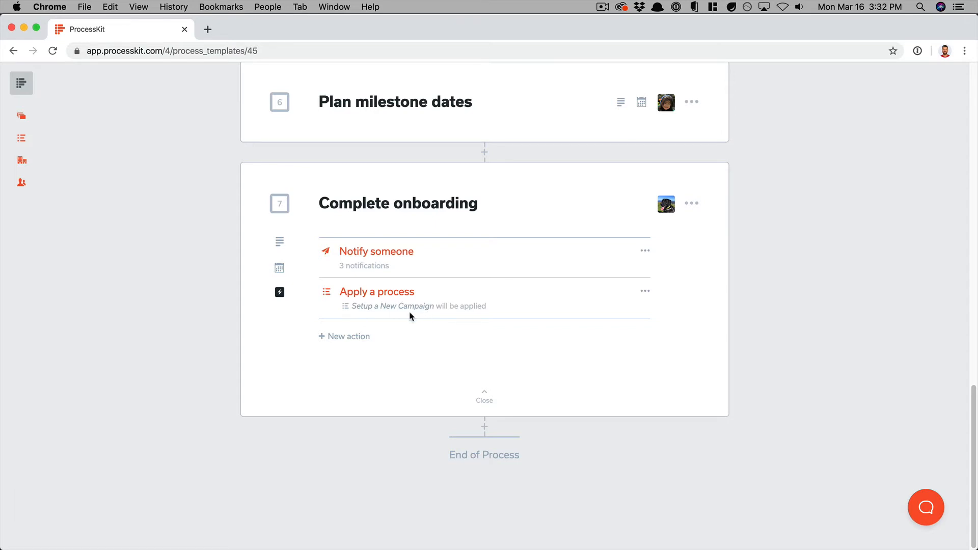
pyautogui.click(365, 332)
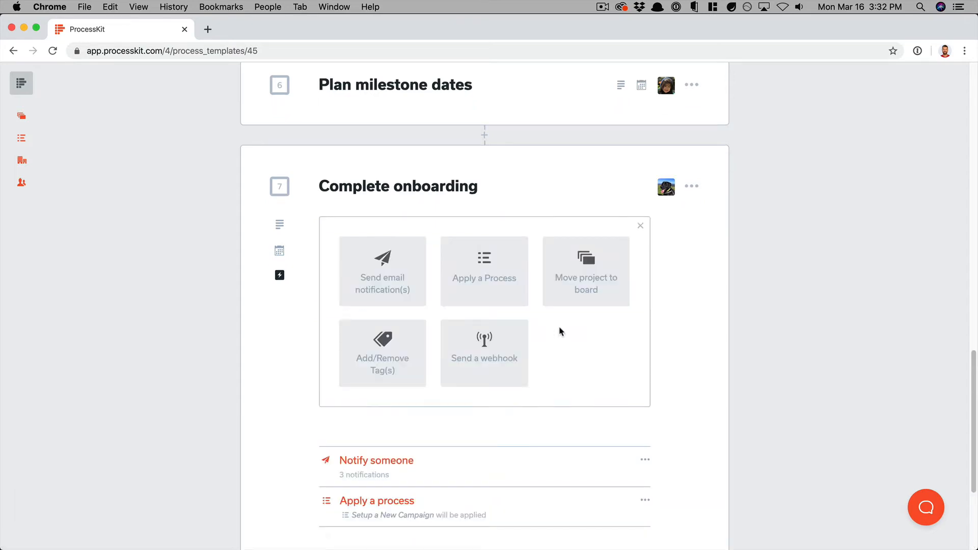
# Create a Move to board action targeting Marketing Campaigns with preloaded processes turned off.
pyautogui.click(587, 287)
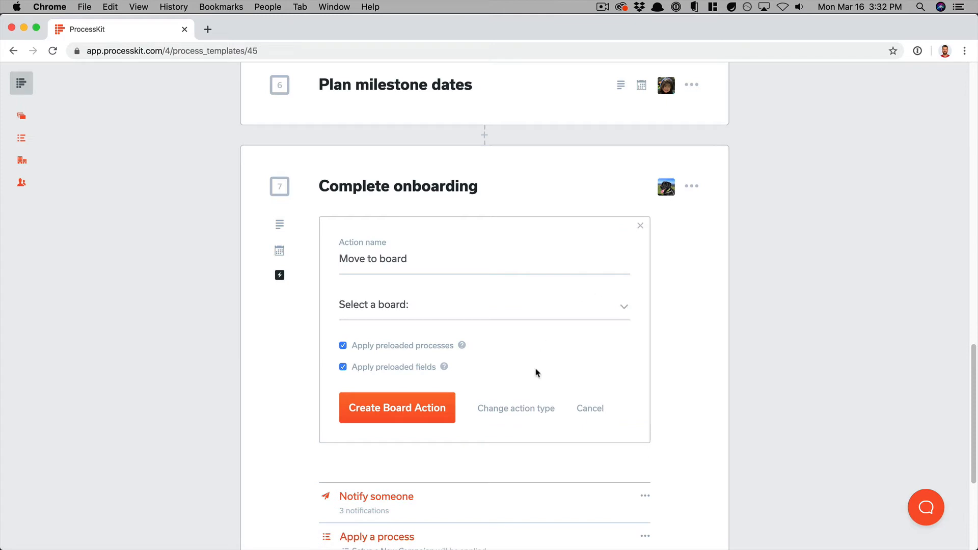
pyautogui.click(382, 317)
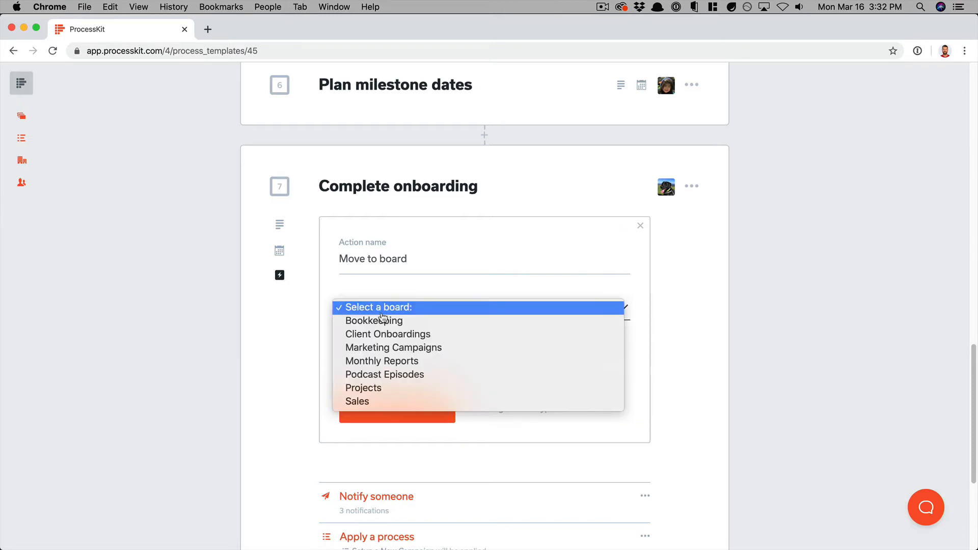
pyautogui.click(398, 348)
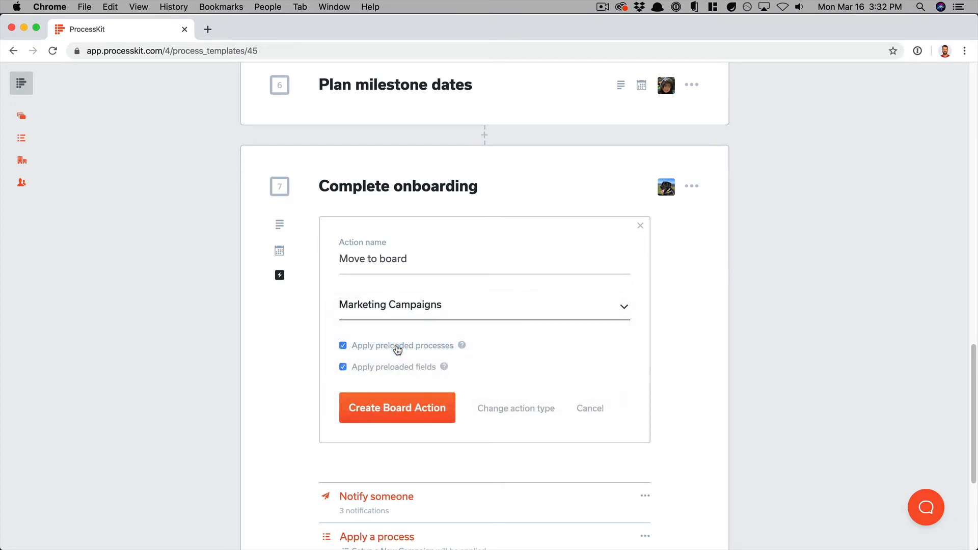
pyautogui.moveTo(462, 348)
pyautogui.click(343, 346)
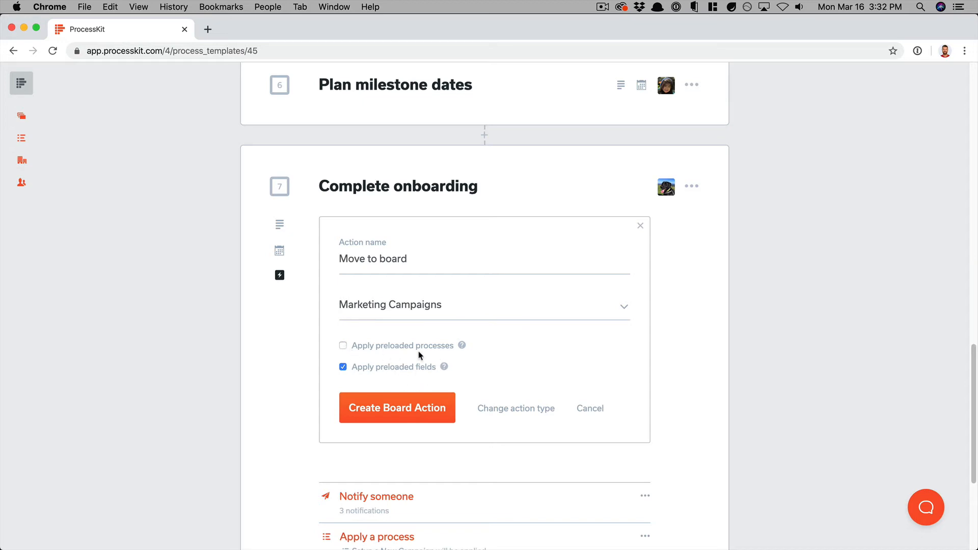
pyautogui.scroll(-2, 437, 457)
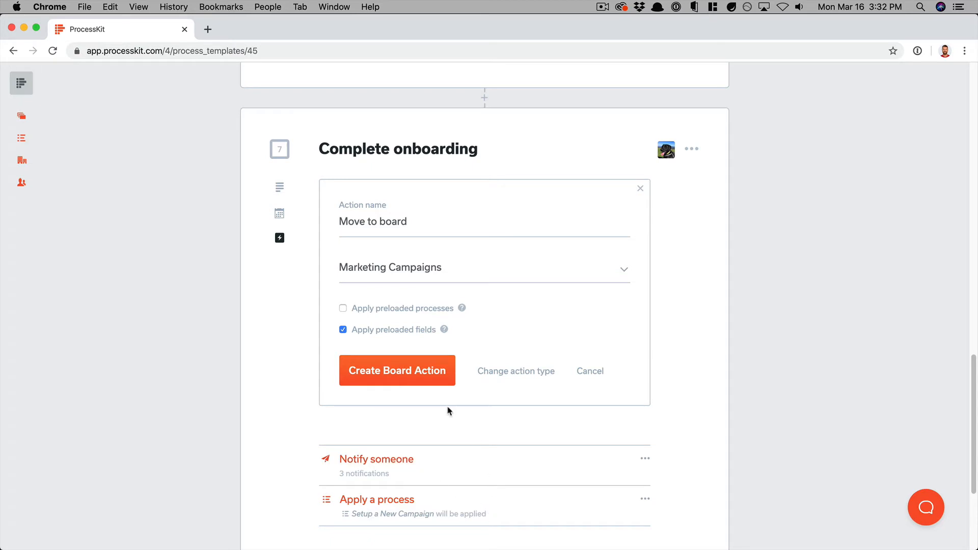
pyautogui.click(403, 371)
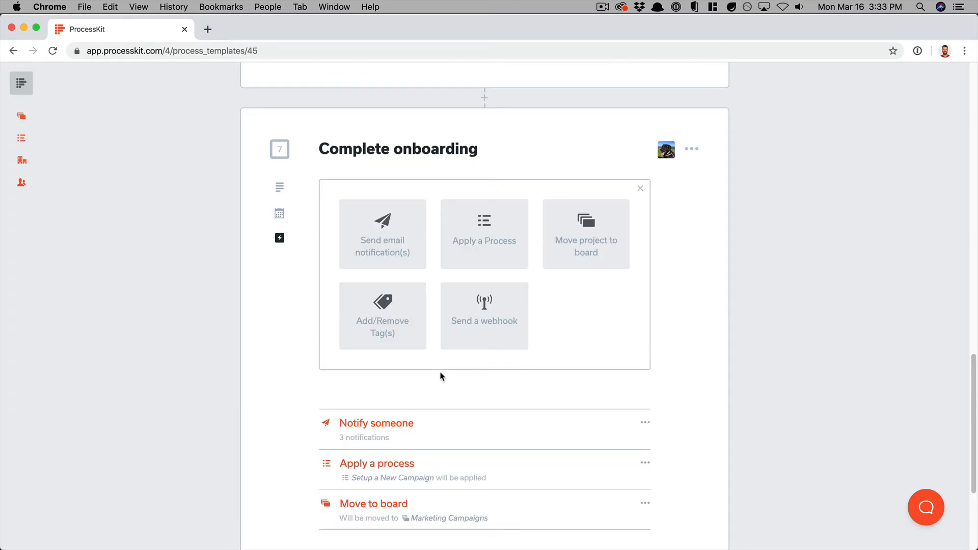
# Choose the change-tags action and add Retainer and In Progress as tags to add.
pyautogui.click(395, 327)
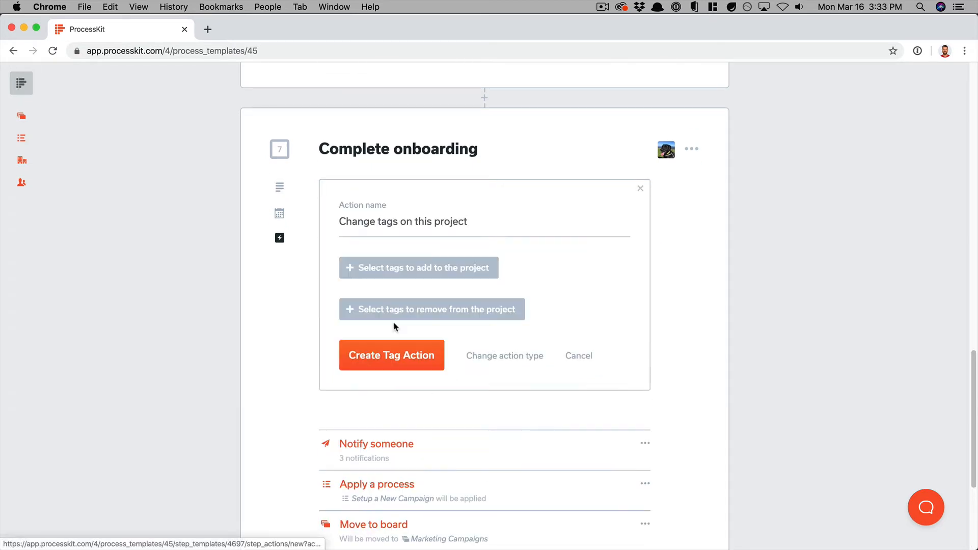
pyautogui.click(431, 275)
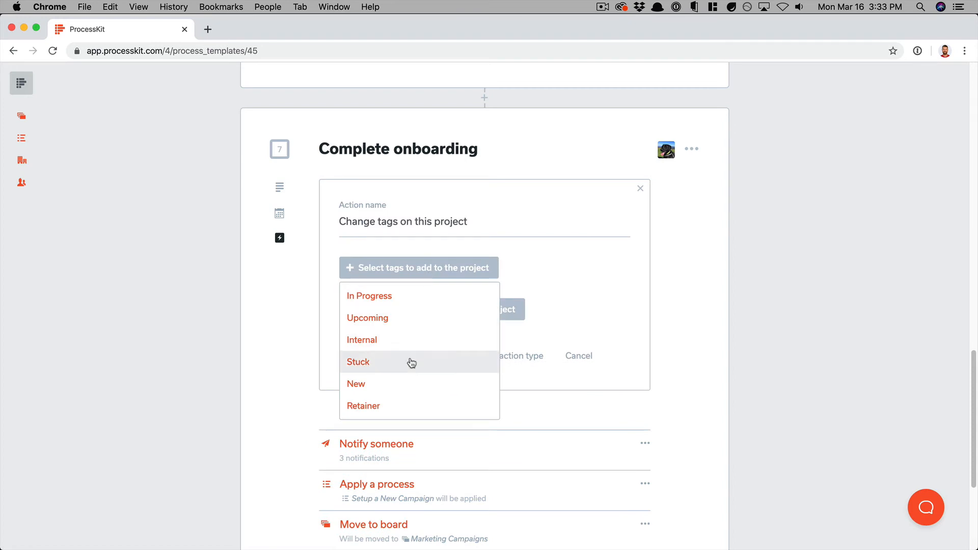
pyautogui.click(391, 407)
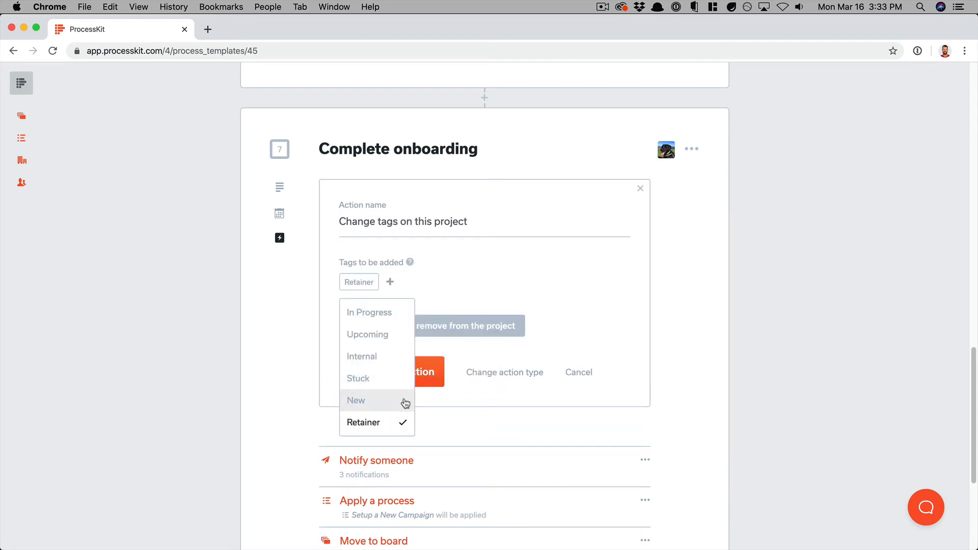
pyautogui.click(368, 312)
pyautogui.click(536, 276)
# Mark Upcoming and New as tags to remove and create the tag action.
pyautogui.click(457, 330)
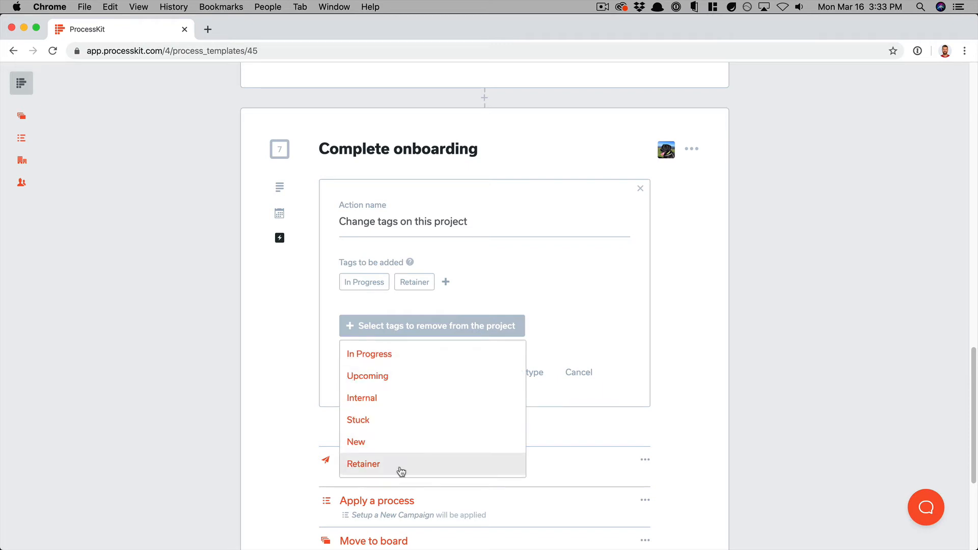
pyautogui.click(392, 443)
pyautogui.click(399, 394)
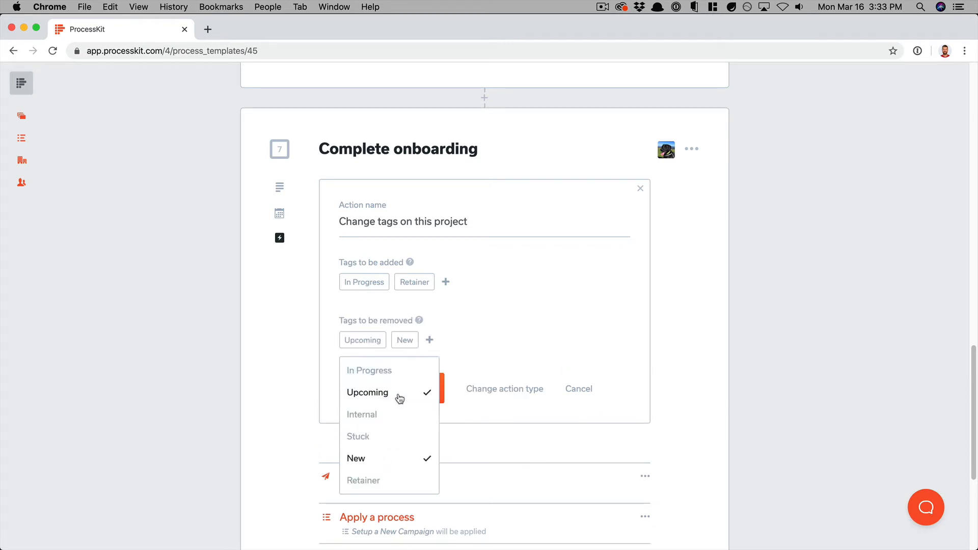
pyautogui.click(528, 314)
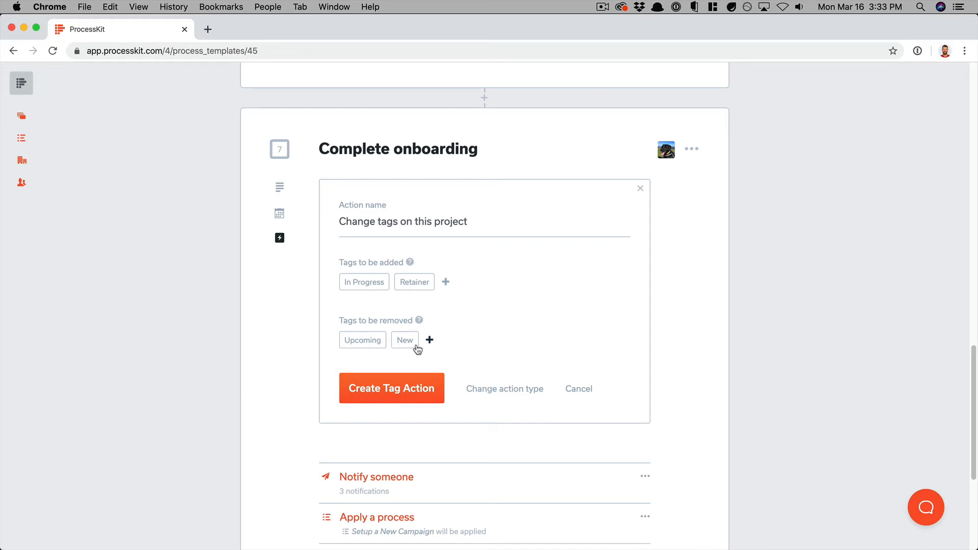
pyautogui.press('Return')
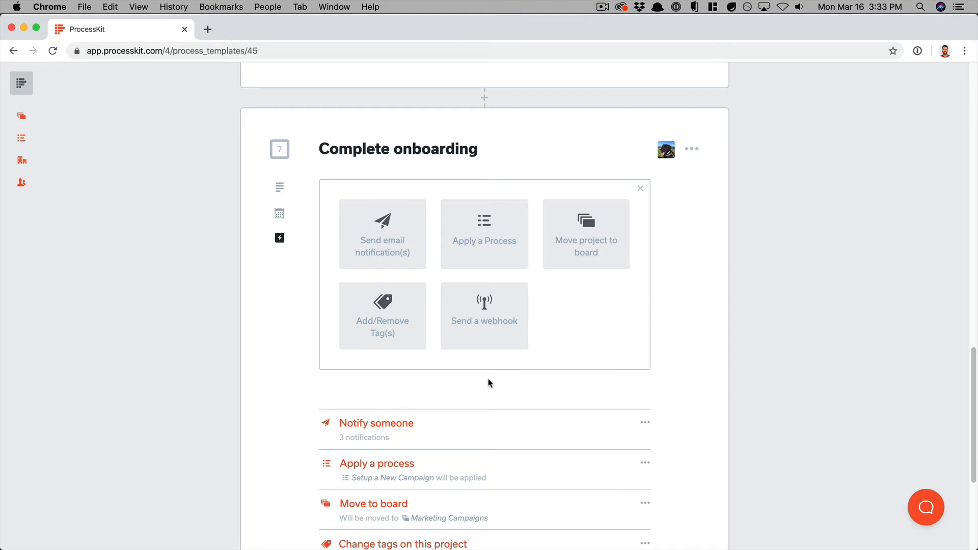
# Choose Send a webhook, paste the webhook.site test URL as Webhook URL, and create it.
pyautogui.click(500, 333)
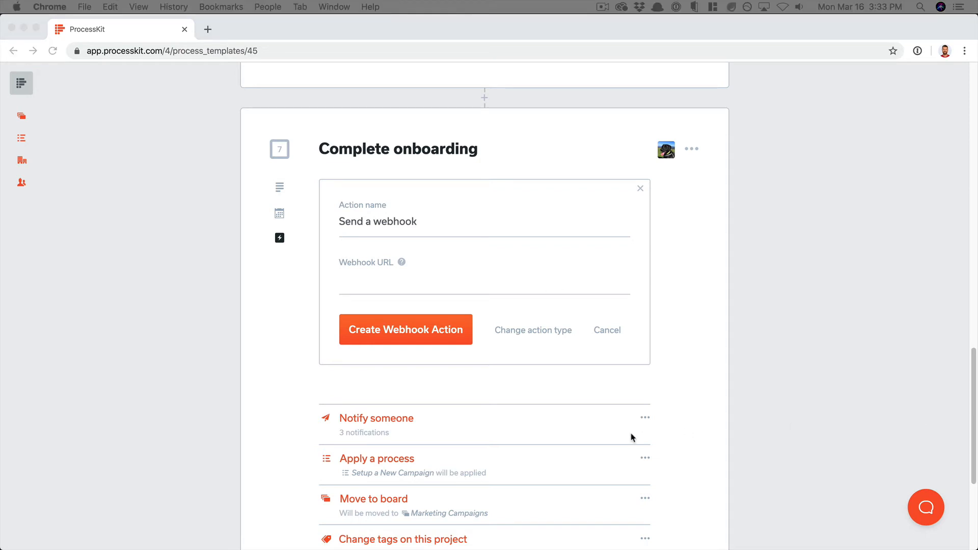
pyautogui.click(406, 288)
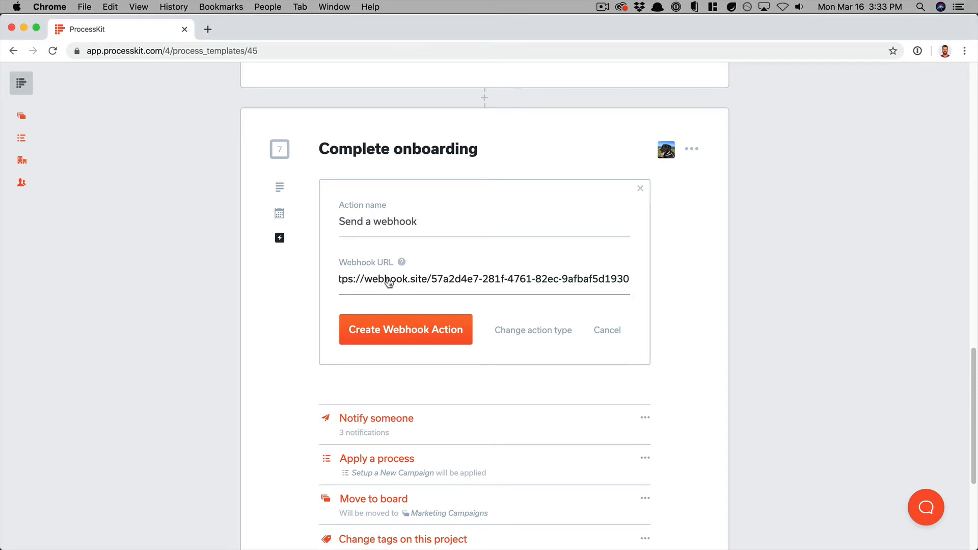
pyautogui.moveTo(388, 281); pyautogui.dragTo(317, 284)
pyautogui.click(438, 287)
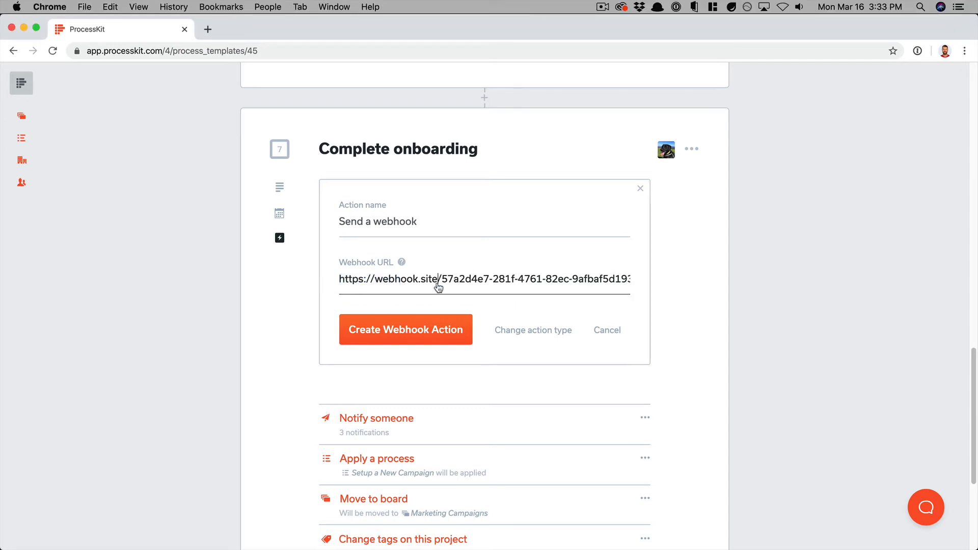
pyautogui.click(418, 332)
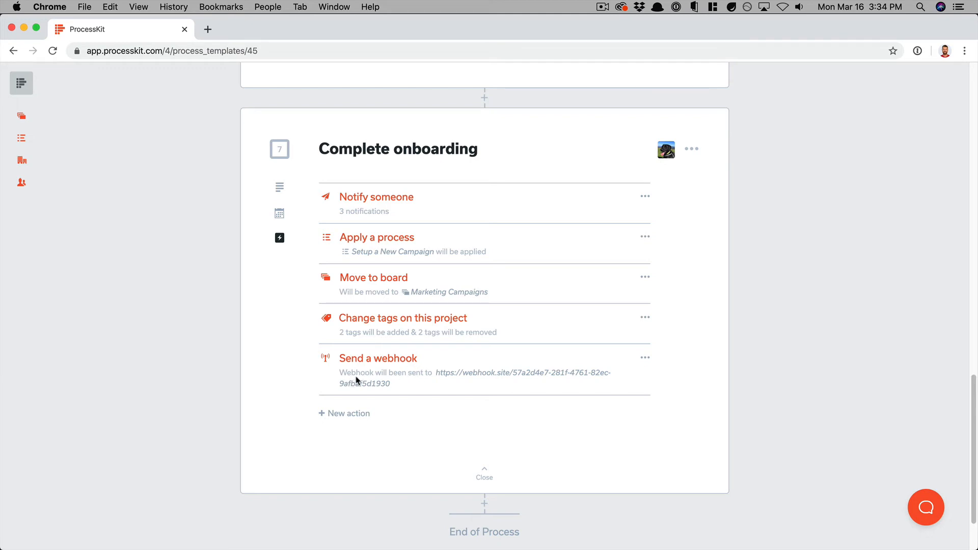
# Go to Boards, open Client Onboardings, and open the new clientwebsite.com client project.
pyautogui.scroll(2, 445, 387)
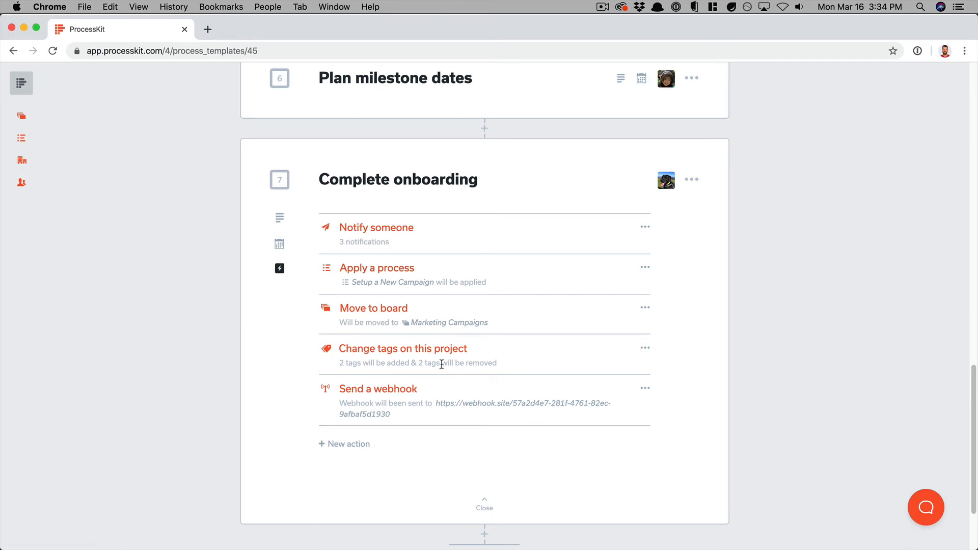
pyautogui.scroll(15, 443, 364)
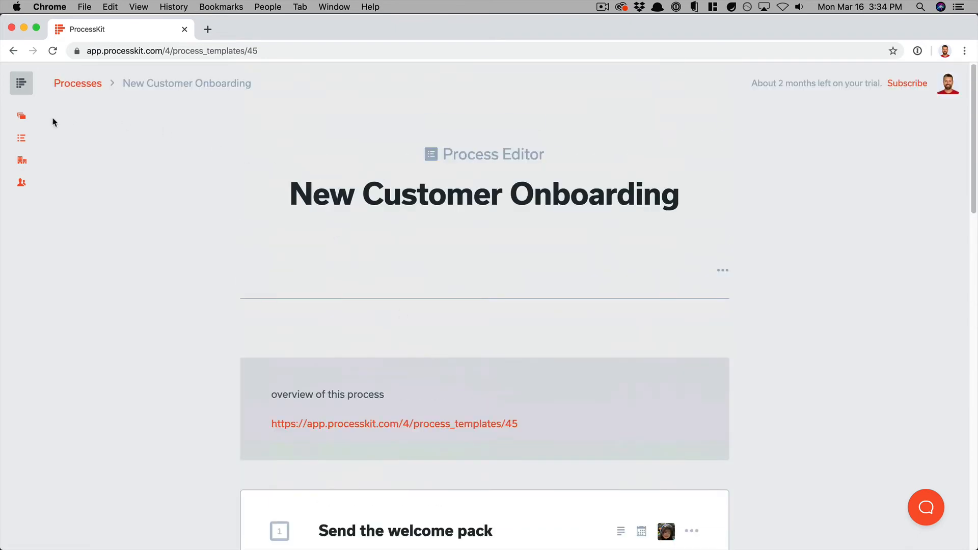
pyautogui.click(20, 116)
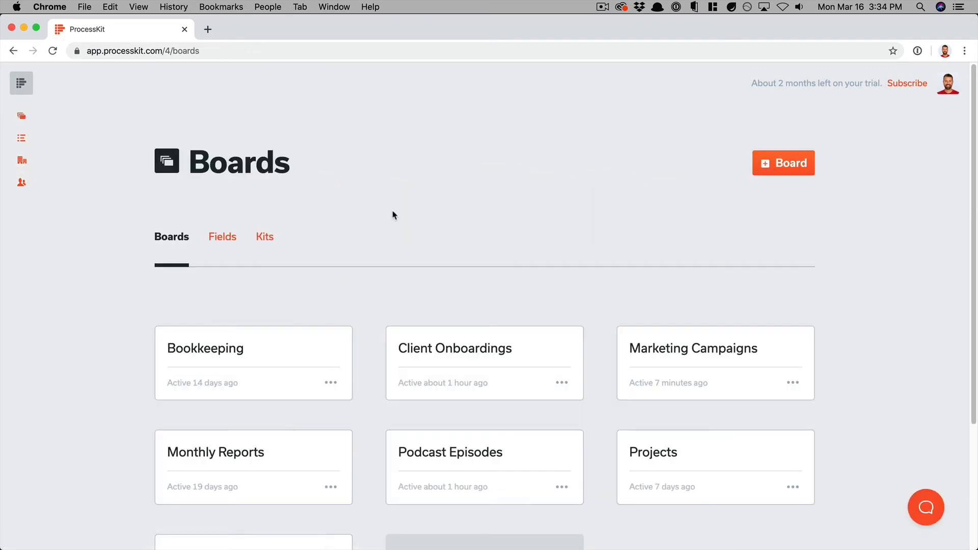
pyautogui.scroll(-1, 408, 234)
pyautogui.click(539, 345)
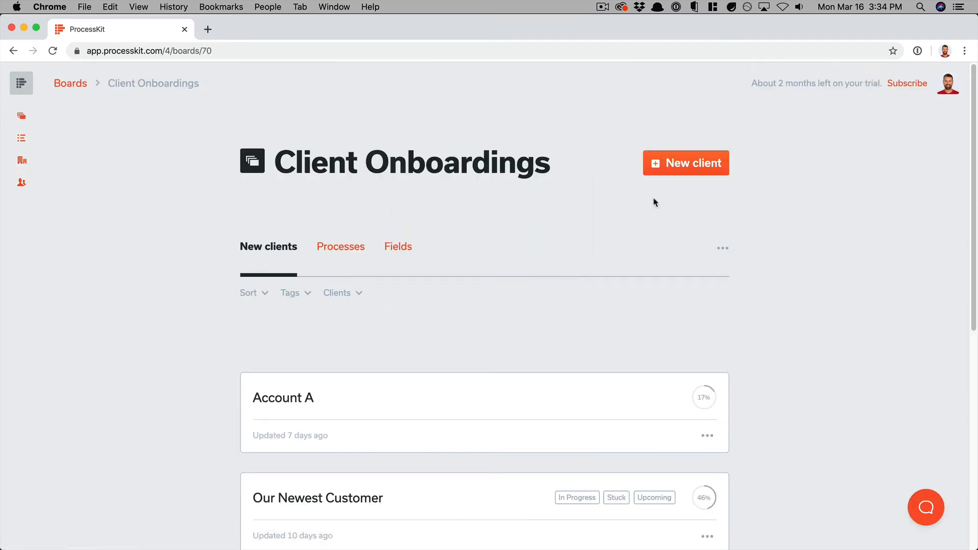
pyautogui.click(714, 164)
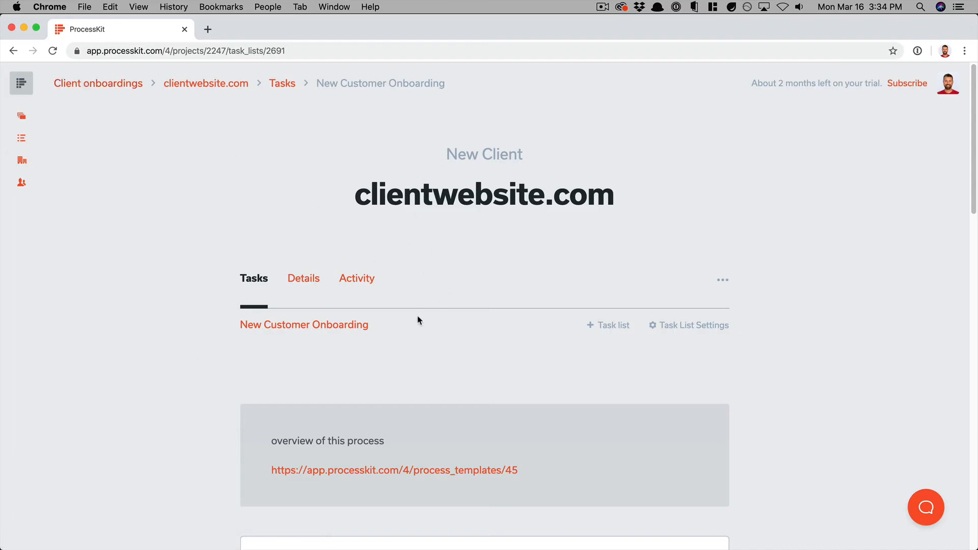
# Check off Send the welcome pack, Invoice the client and Hold the kickoff call.
pyautogui.scroll(-5, 419, 320)
pyautogui.scroll(-1, 343, 313)
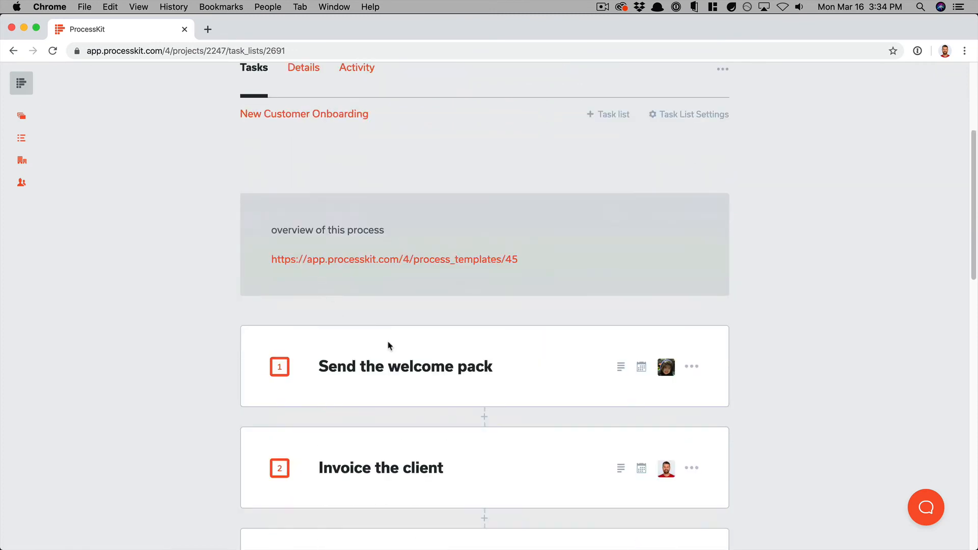
pyautogui.scroll(-2, 460, 358)
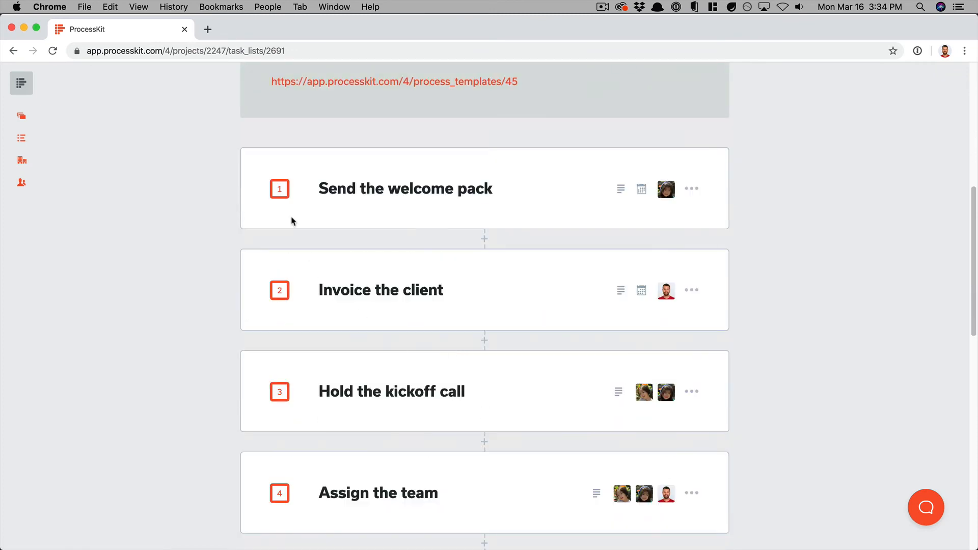
pyautogui.click(279, 189)
pyautogui.click(283, 295)
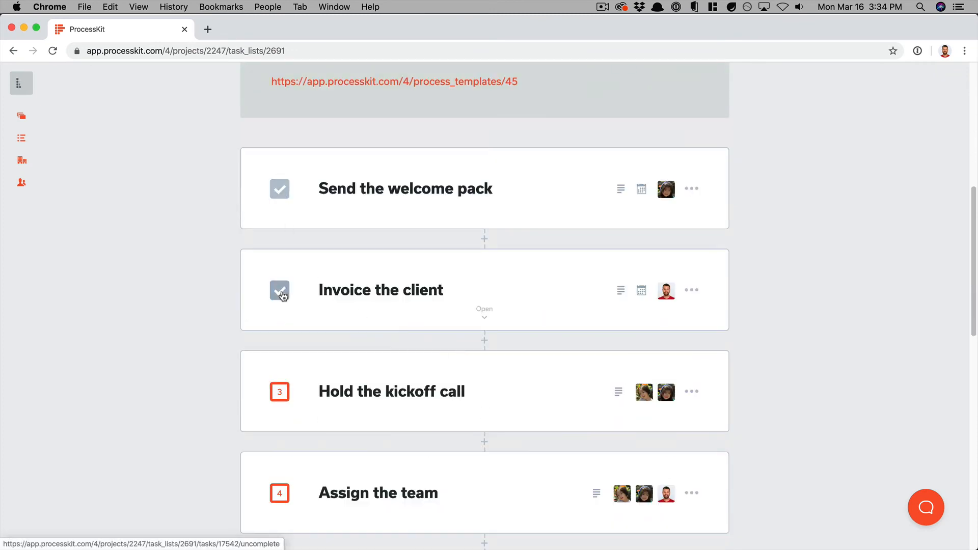
pyautogui.click(280, 391)
pyautogui.scroll(-10, 280, 391)
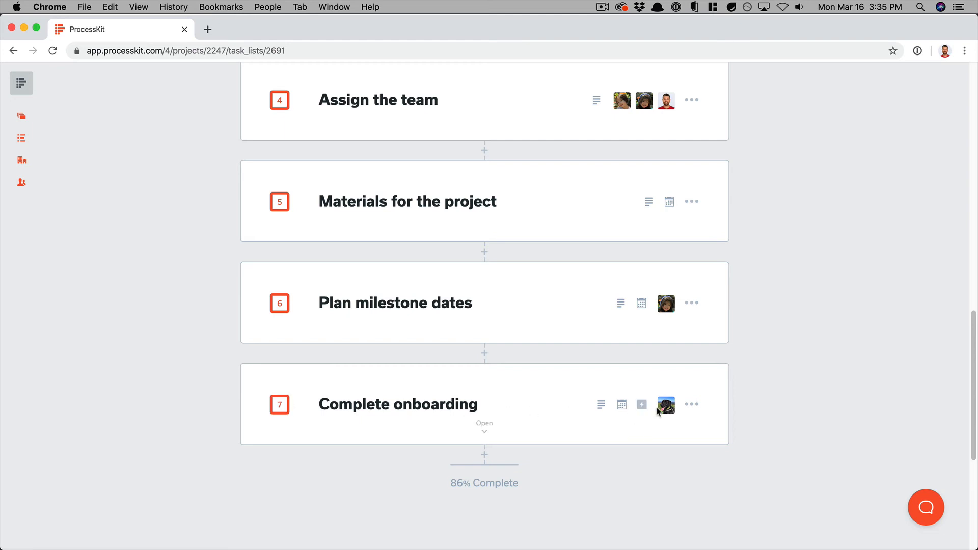
# View Complete onboarding's five actions, then check the task off to reach 100% Complete.
pyautogui.click(642, 404)
pyautogui.scroll(-3, 539, 356)
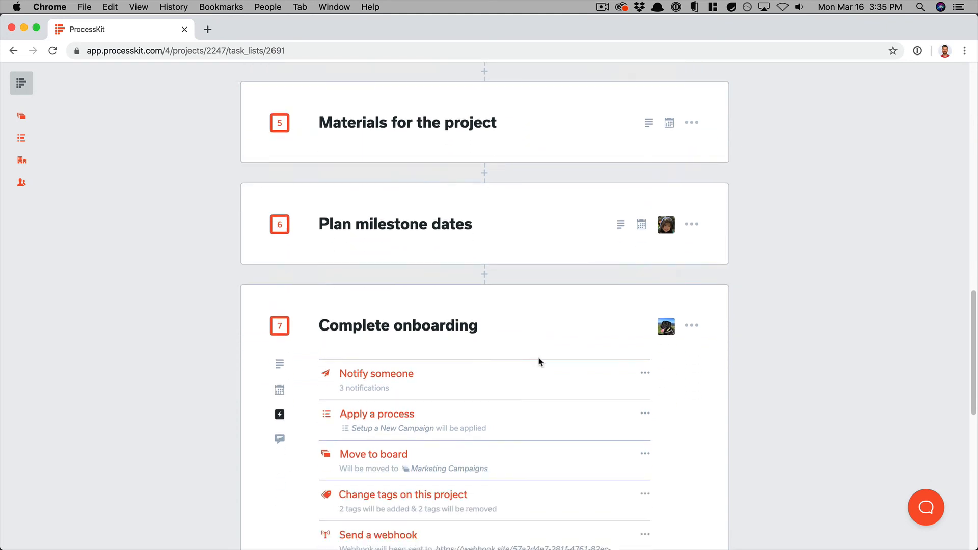
pyautogui.scroll(-5, 538, 360)
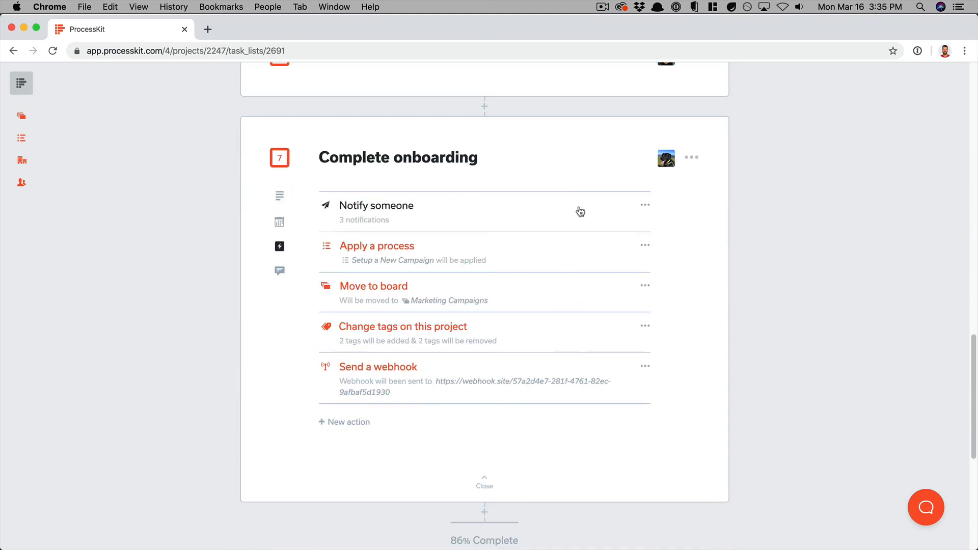
pyautogui.click(279, 158)
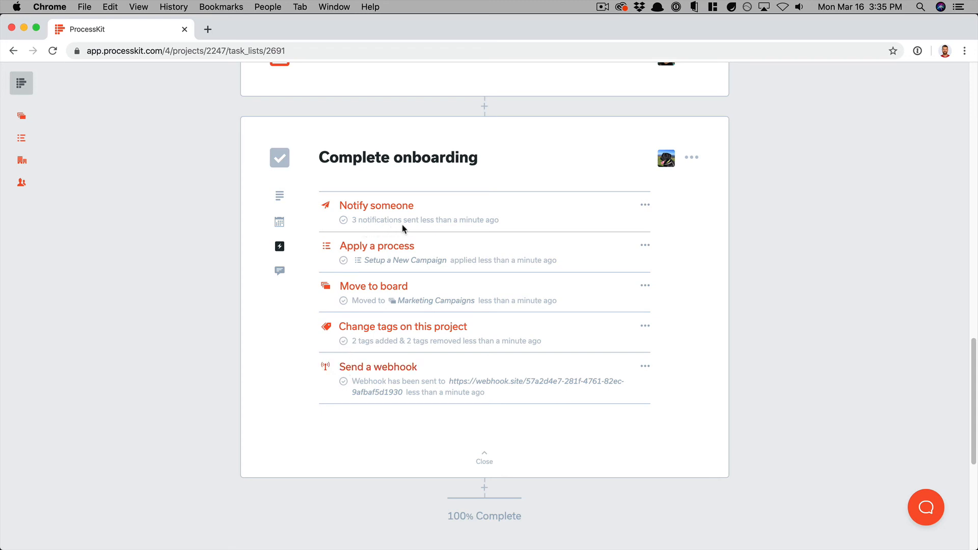
pyautogui.moveTo(365, 263); pyautogui.dragTo(428, 262)
pyautogui.click(436, 262)
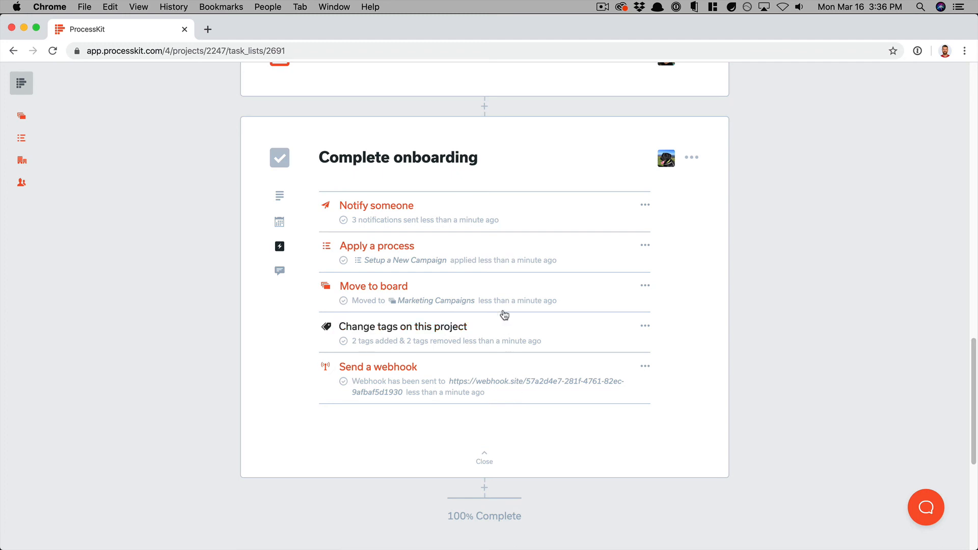
# Show the full activity history for the Complete onboarding task.
pyautogui.click(280, 272)
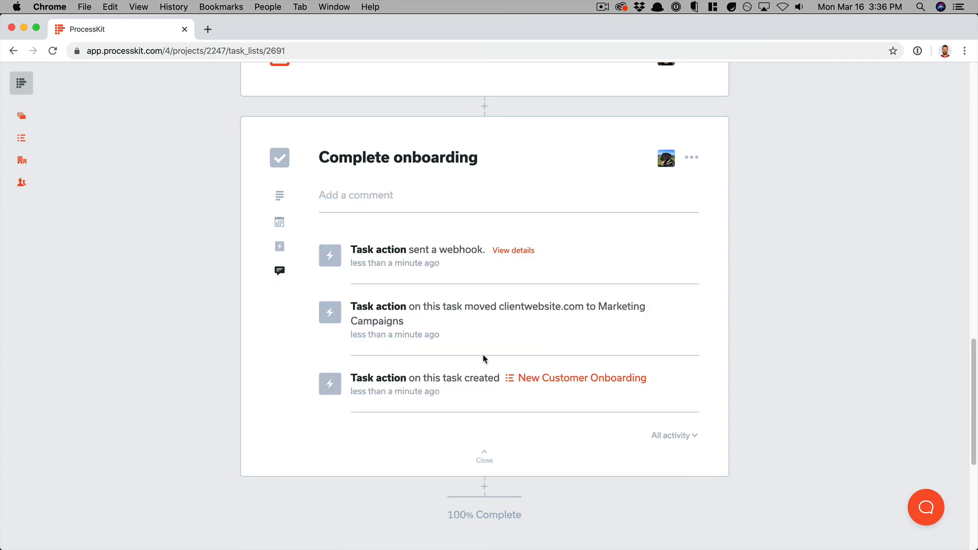
pyautogui.scroll(-1, 457, 337)
pyautogui.click(672, 422)
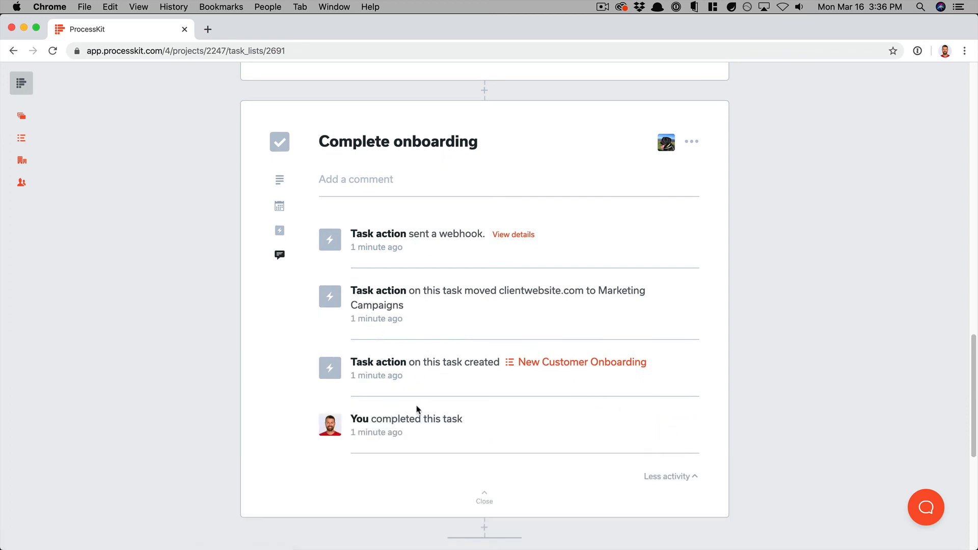
# Inspect the webhook entry's sent address and data, then collapse its details.
pyautogui.click(525, 237)
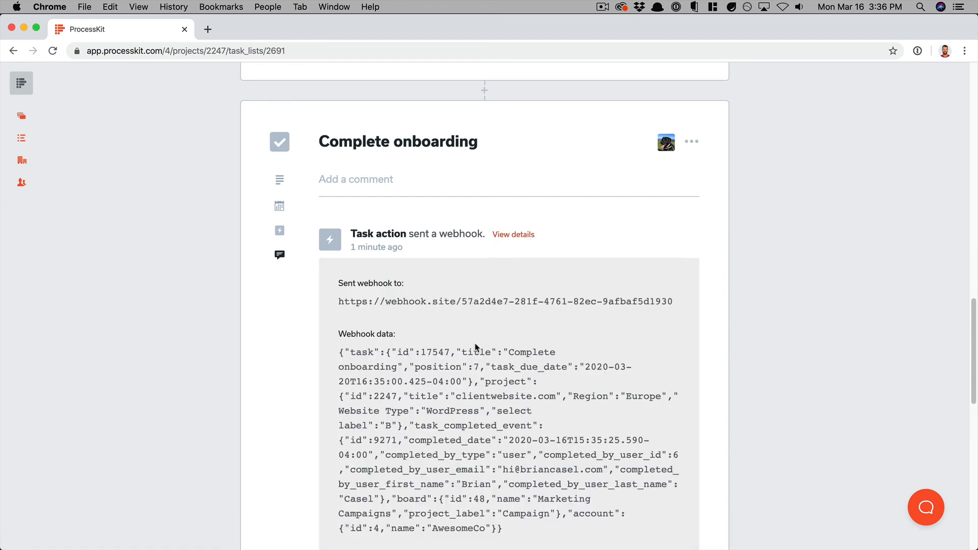
pyautogui.scroll(-1, 477, 347)
pyautogui.moveTo(350, 262); pyautogui.dragTo(646, 259)
pyautogui.click(645, 259)
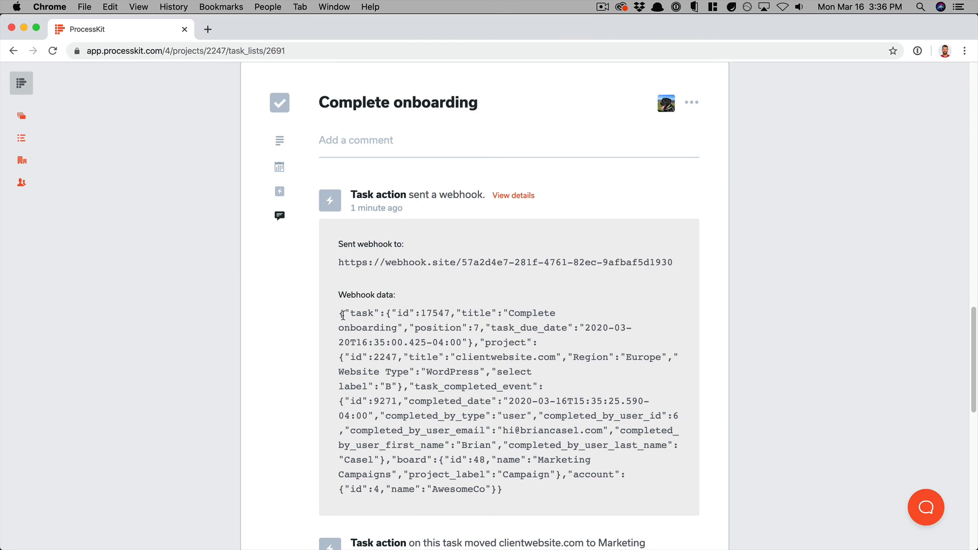
pyautogui.moveTo(343, 315); pyautogui.dragTo(481, 487)
pyautogui.click(489, 475)
pyautogui.click(513, 197)
pyautogui.scroll(10, 441, 316)
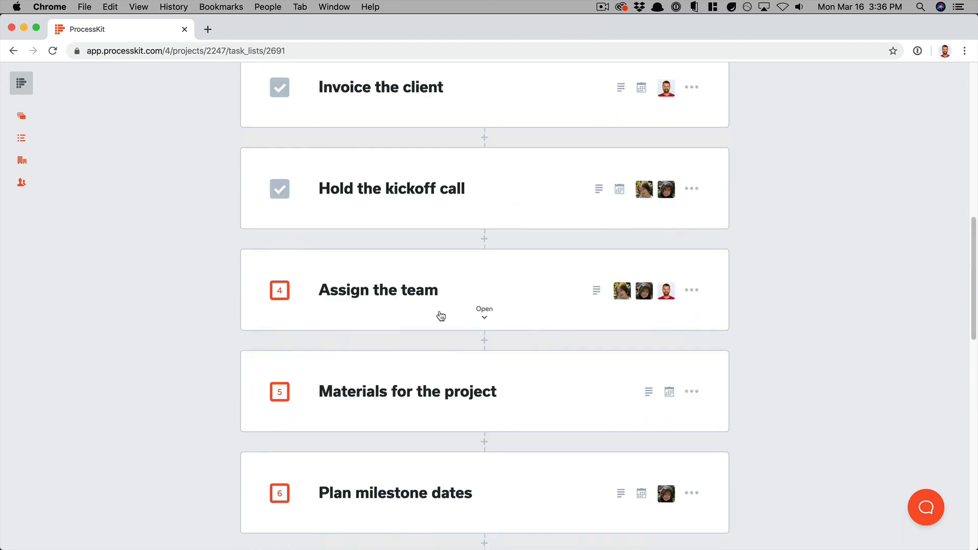
pyautogui.scroll(10, 441, 316)
pyautogui.click(355, 281)
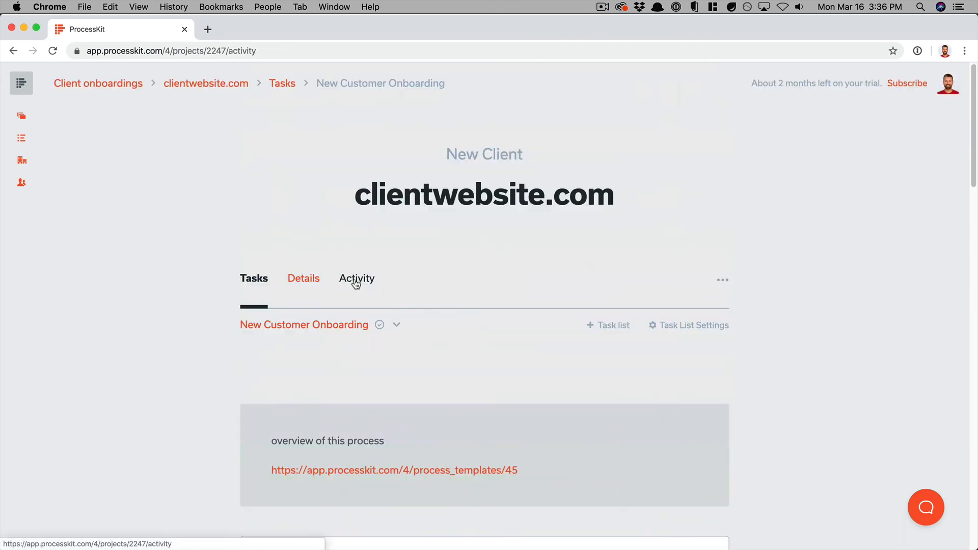
pyautogui.scroll(-3, 391, 344)
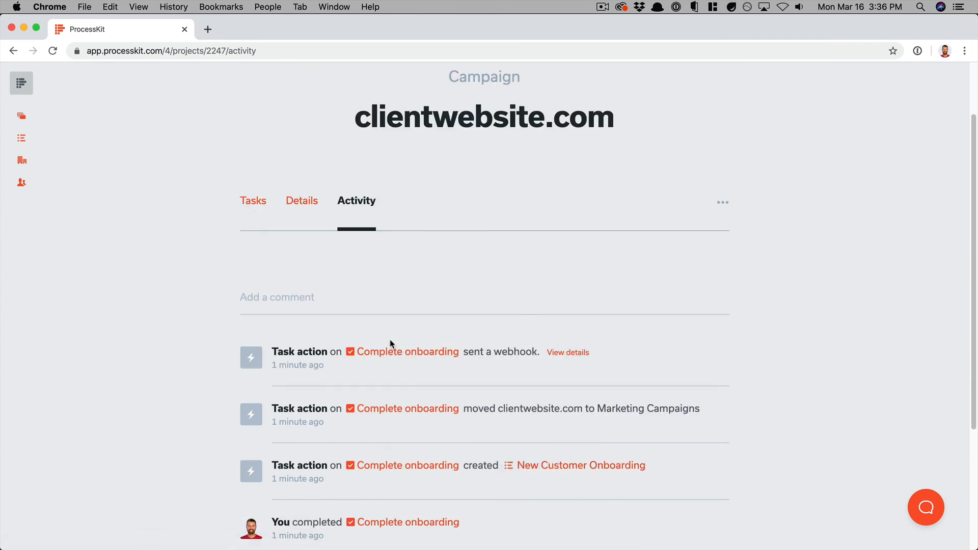
pyautogui.scroll(-5, 390, 343)
pyautogui.click(555, 171)
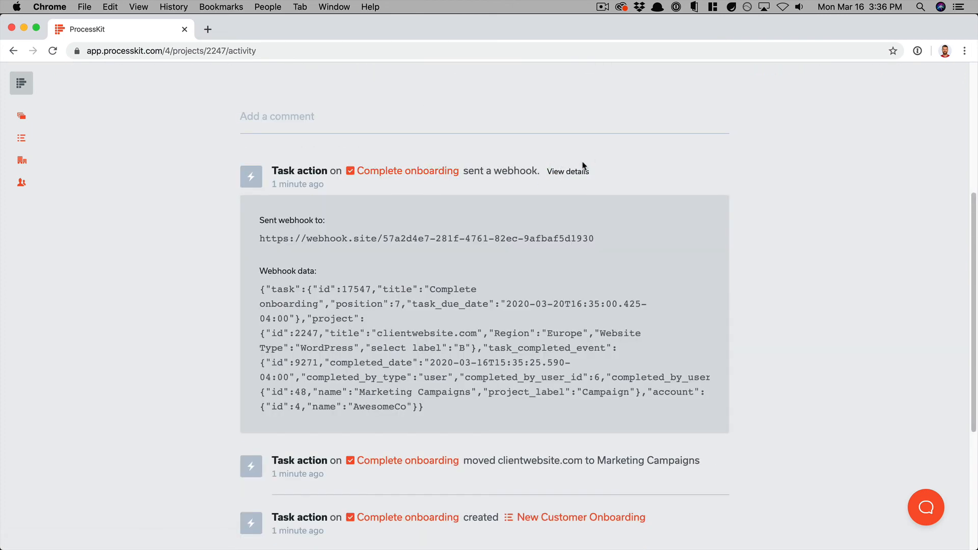
pyautogui.click(566, 172)
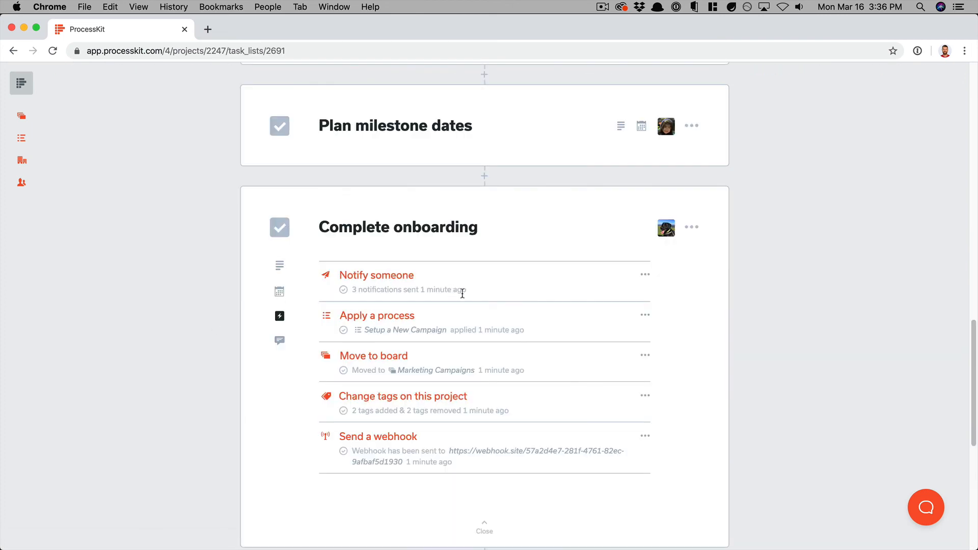